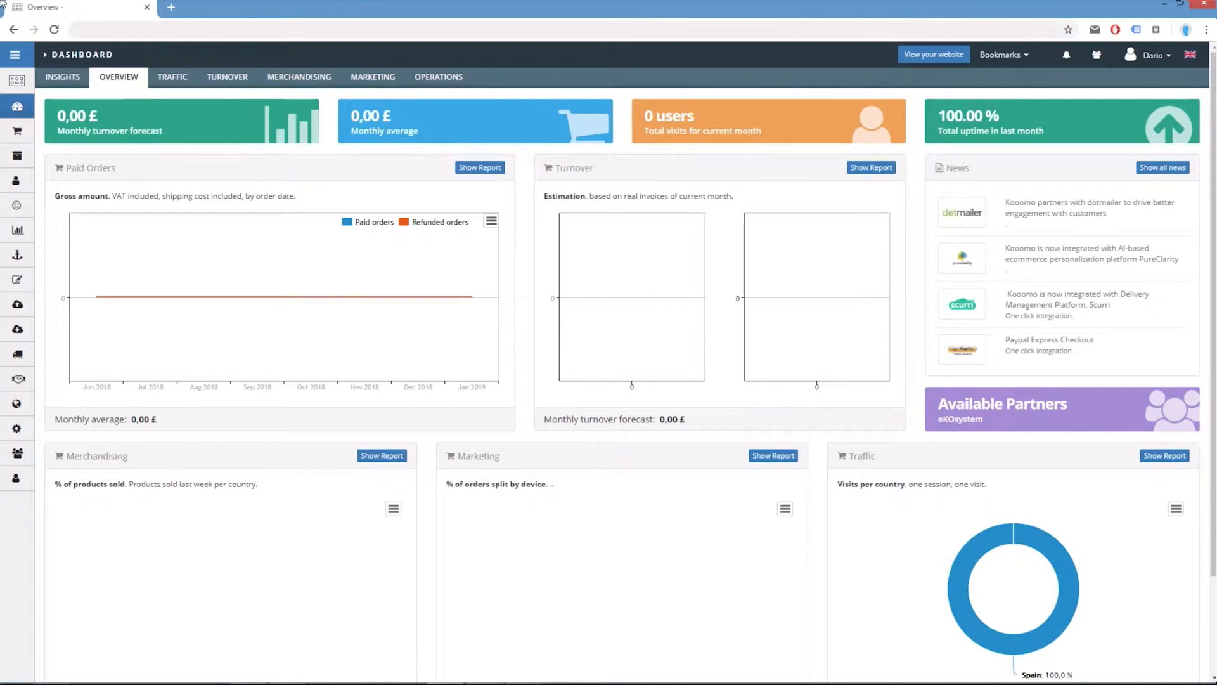
Open the CMS contents, browse to the test_typology type under Other pages and start adding new content.
left_click(18, 279)
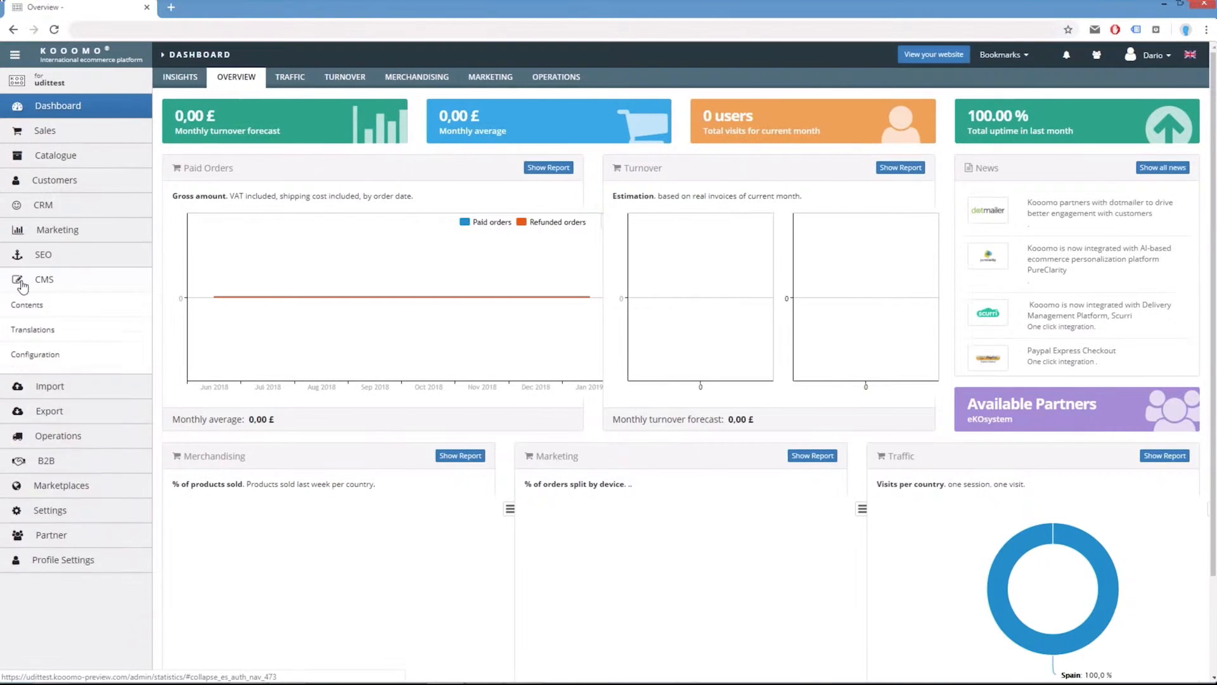
left_click(37, 304)
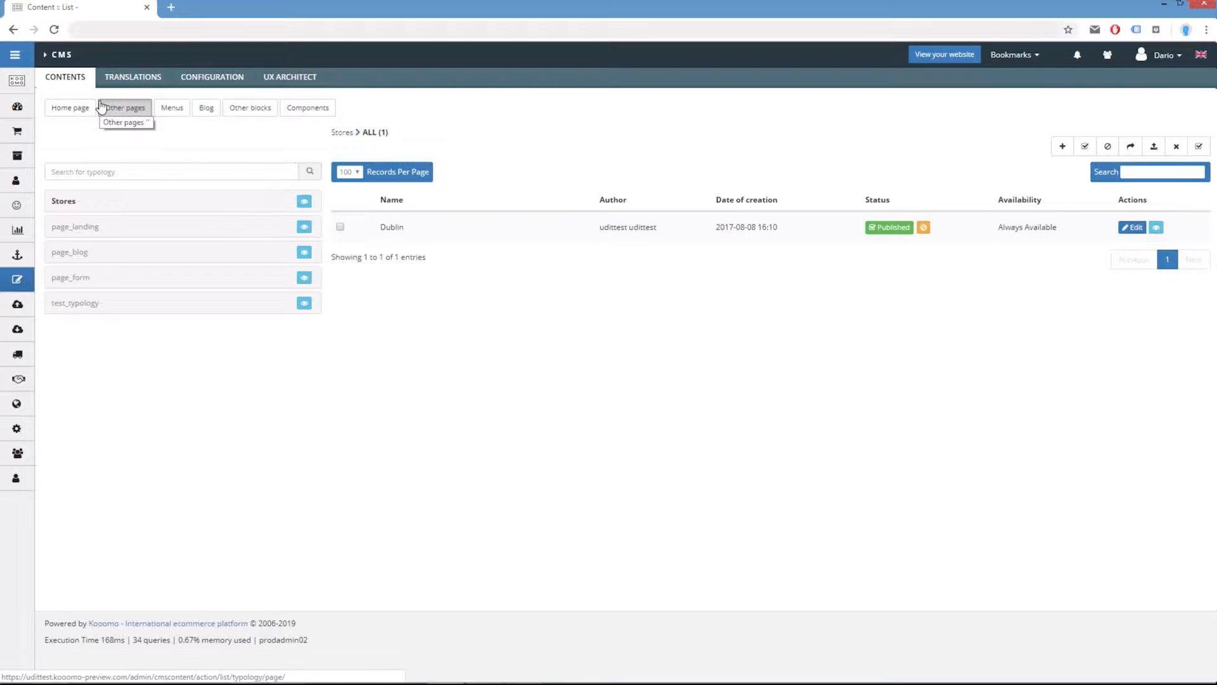
left_click(217, 113)
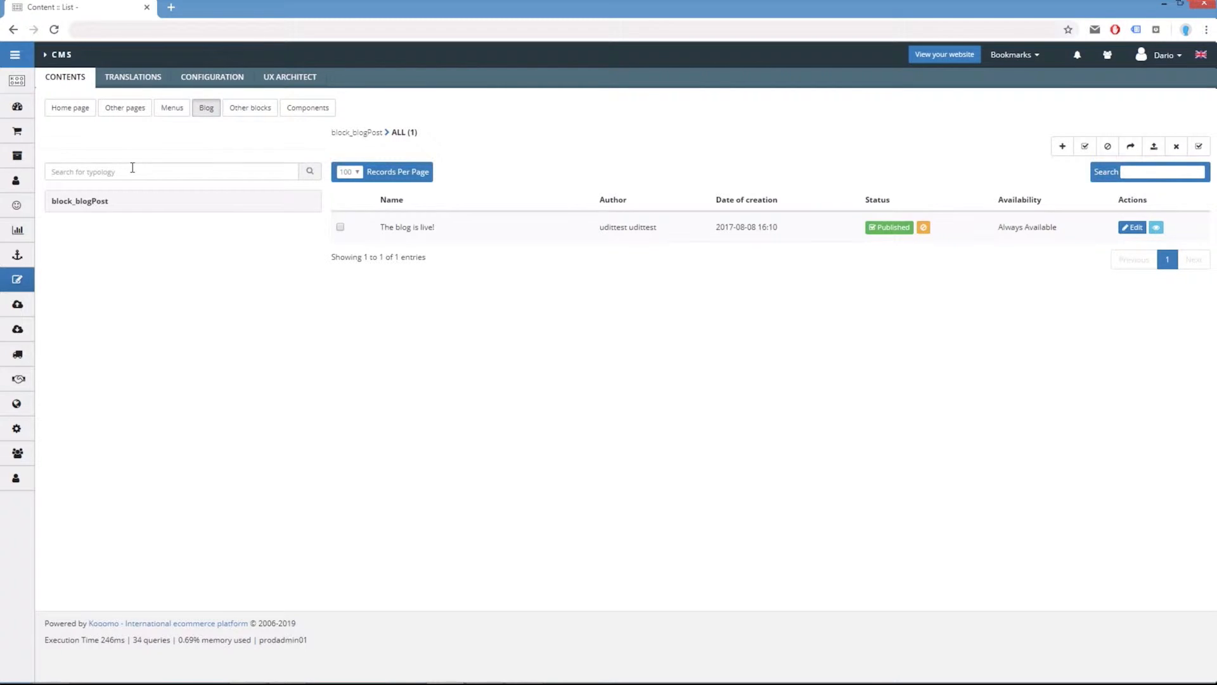
left_click(125, 109)
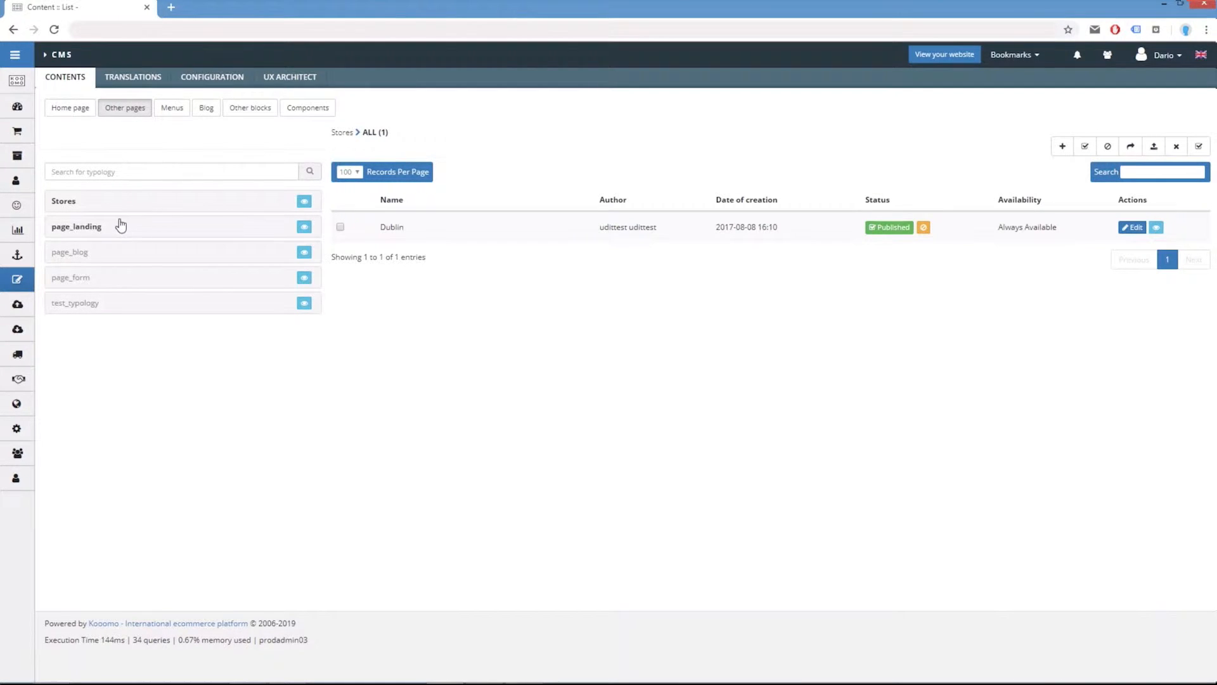
left_click(76, 313)
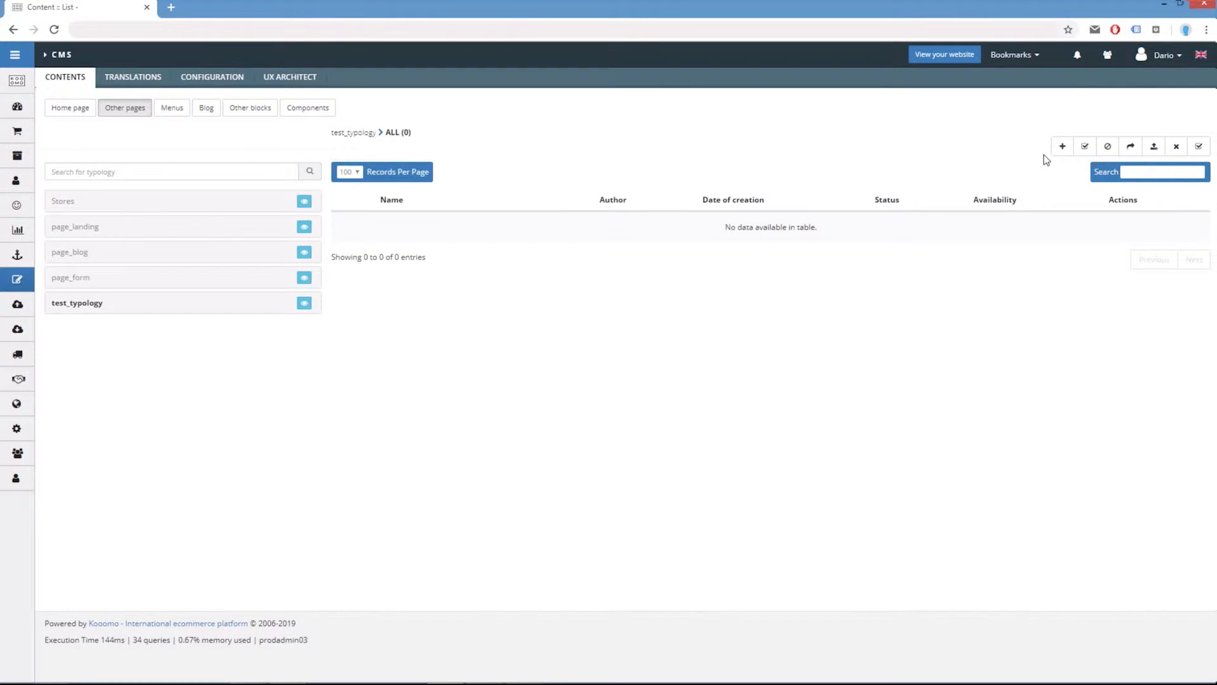
left_click(1060, 149)
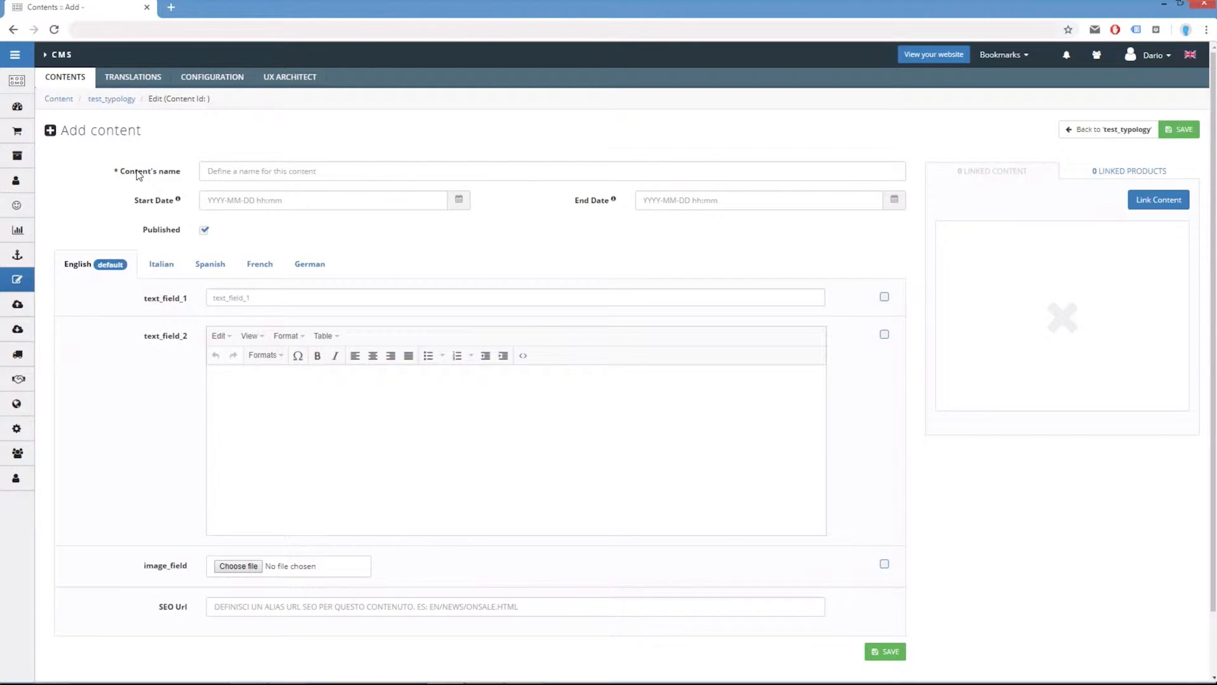
Name the new content Omnichannel content.
left_click(248, 168)
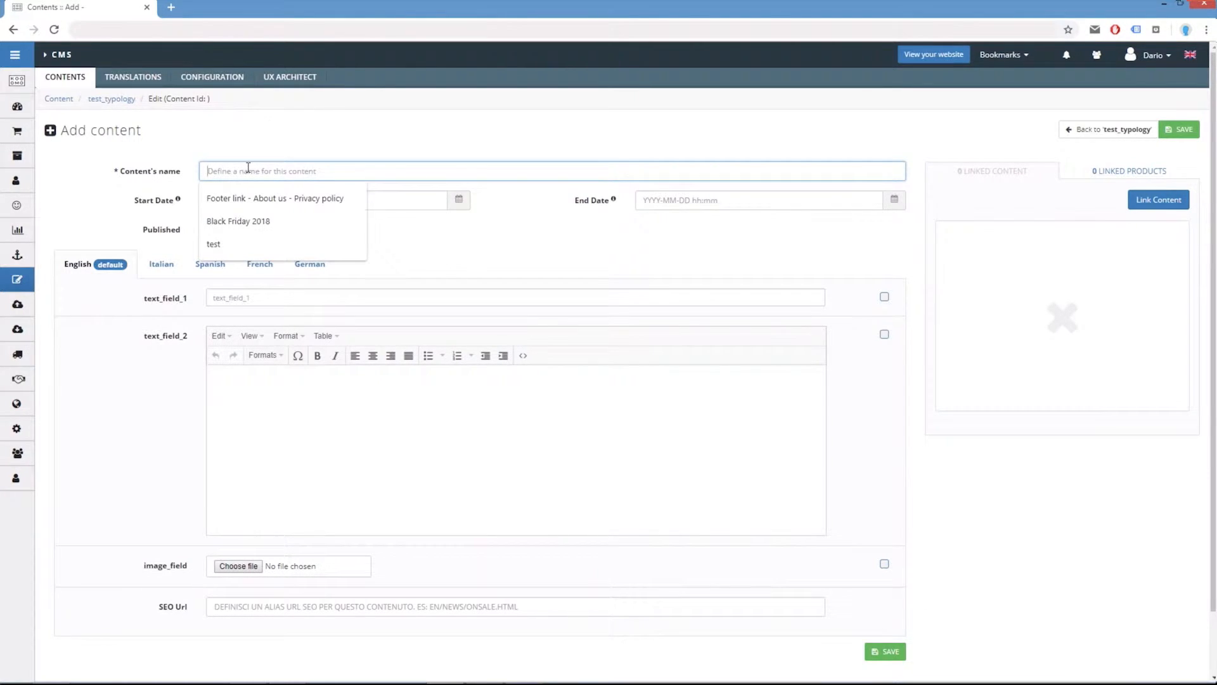
type("O")
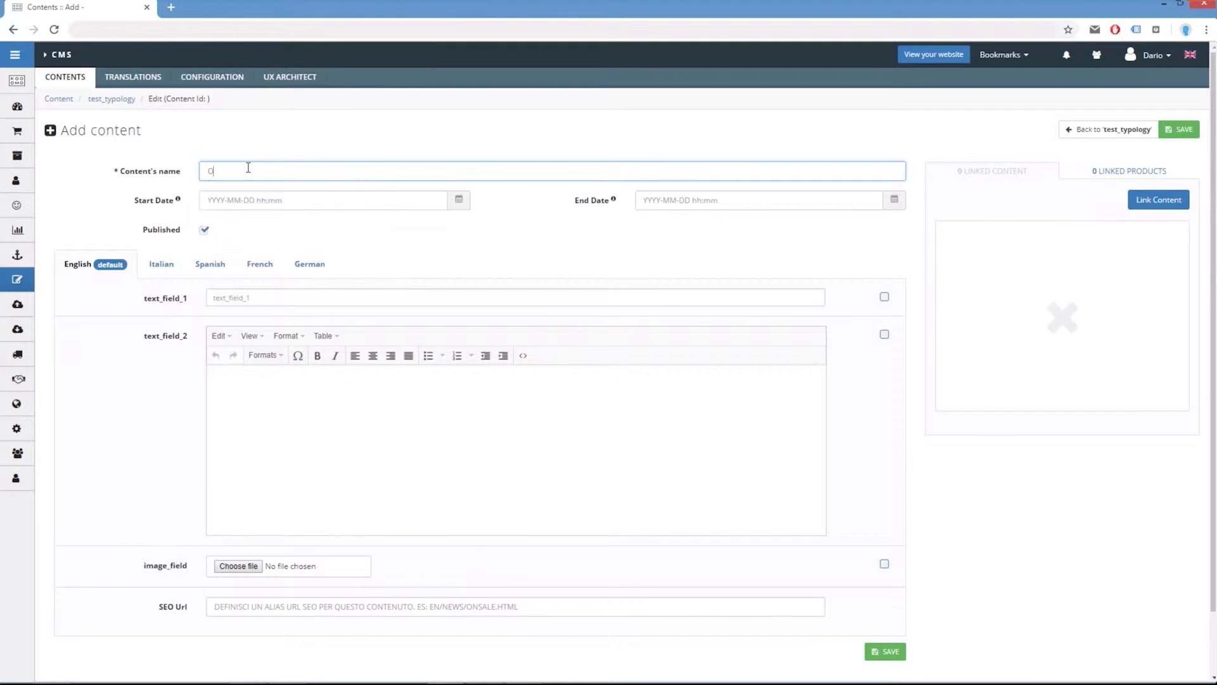
type("mnichannel content")
mouse_move(584, 206)
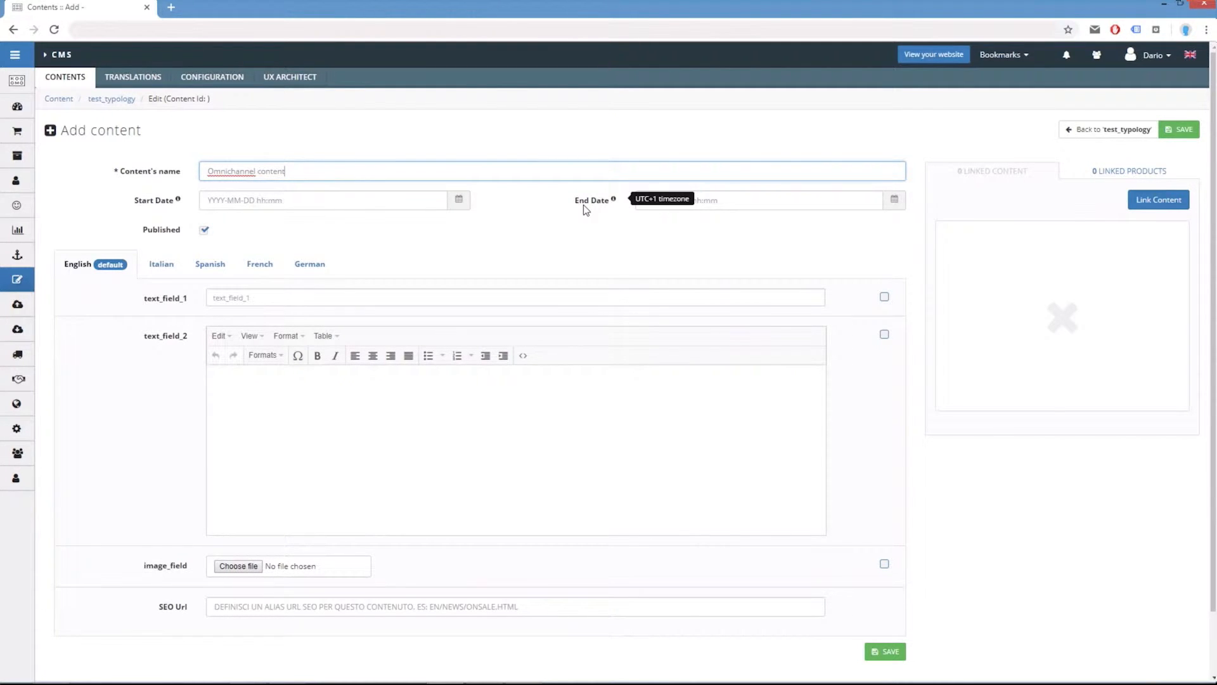
Inspect the start date picker and the French language tab, returning to the English tab.
left_click(343, 198)
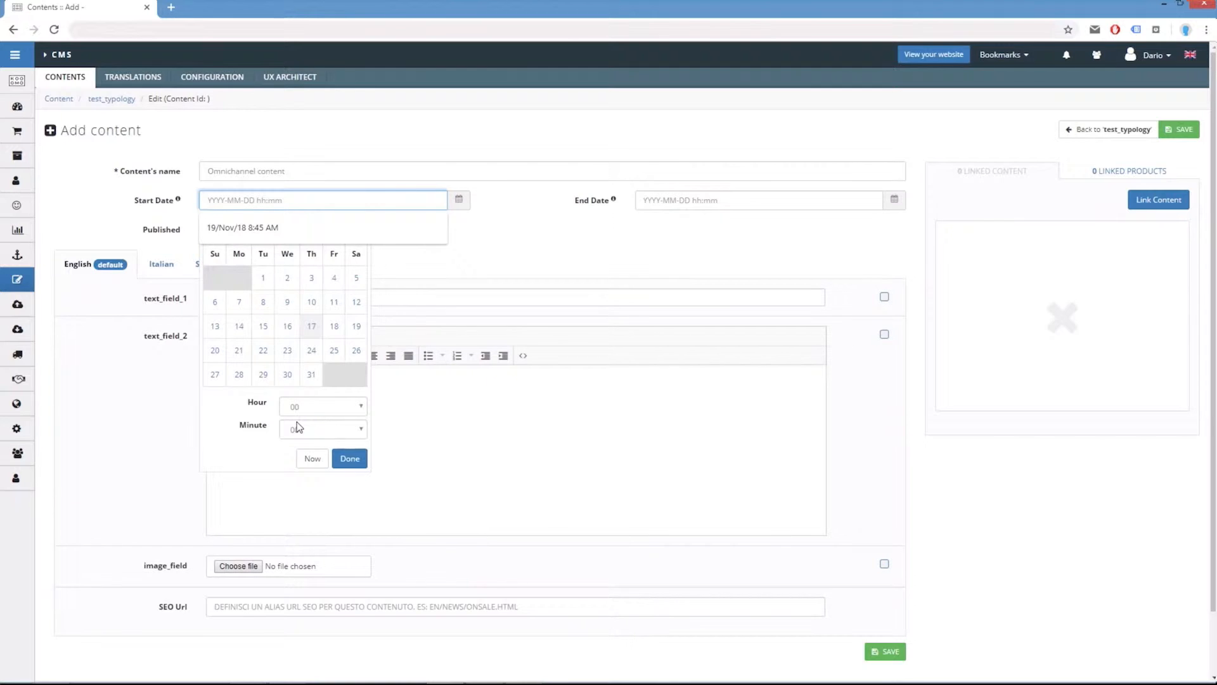
left_click(534, 218)
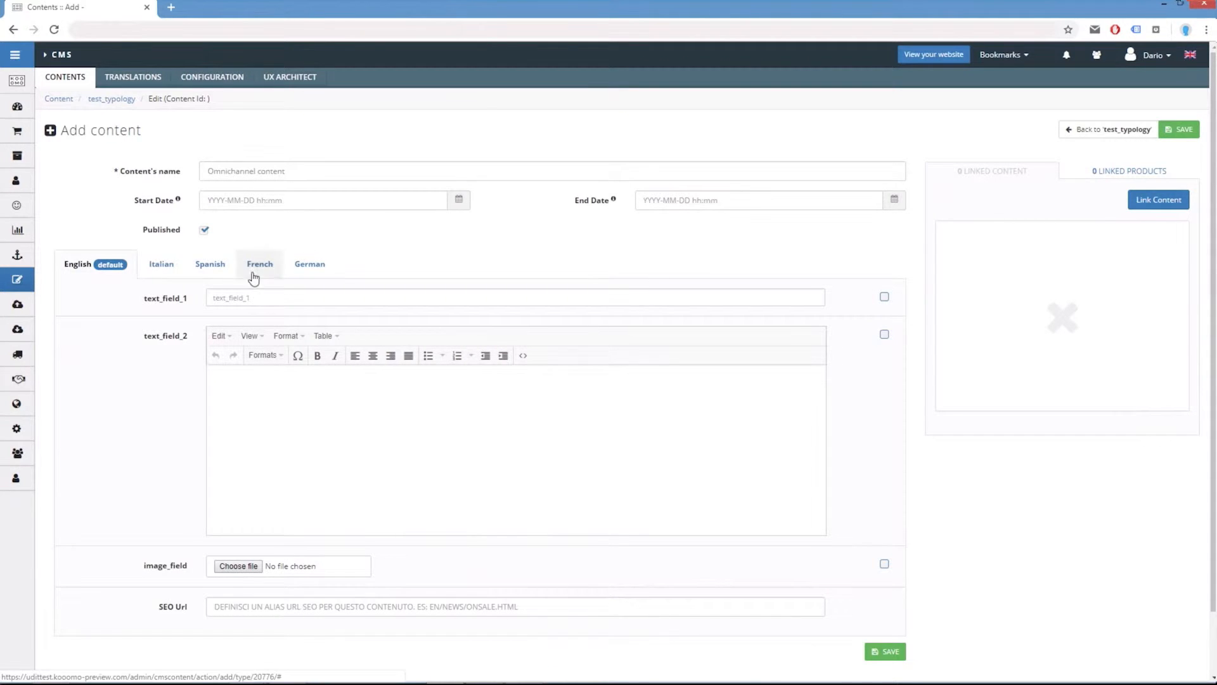
left_click(210, 264)
left_click(272, 271)
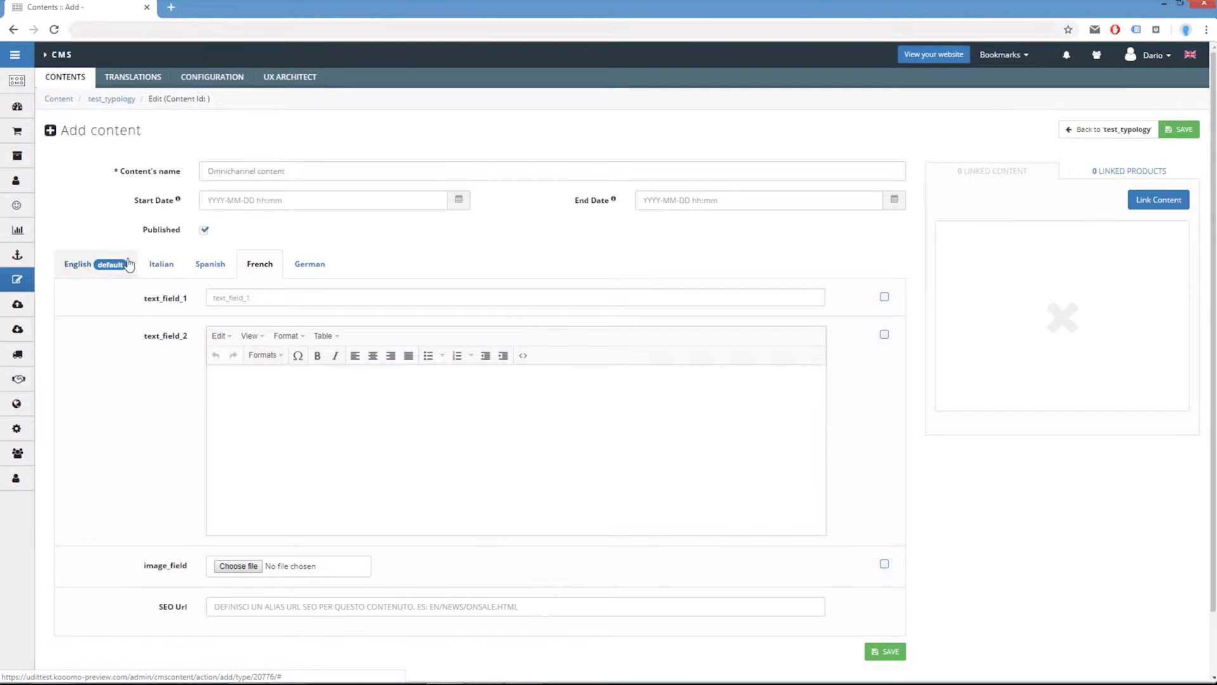
left_click(111, 267)
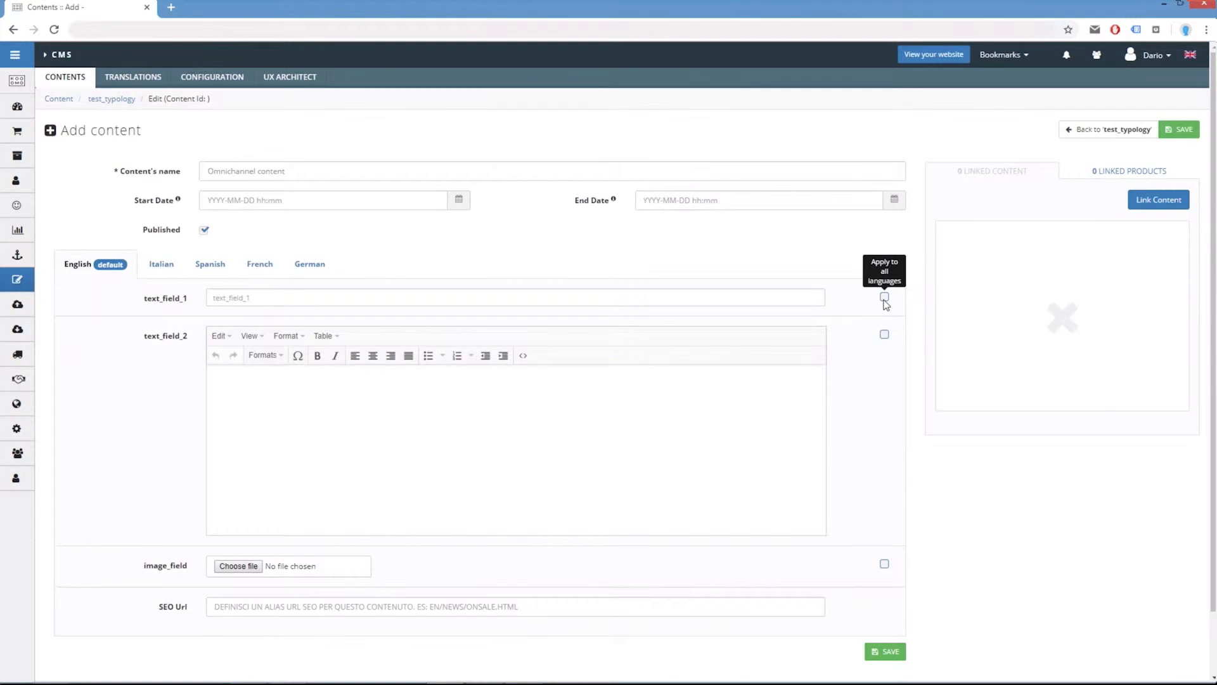
Enter Omnichannel in text_field_1 and paste the AOM description text into text_field_2.
left_click(282, 299)
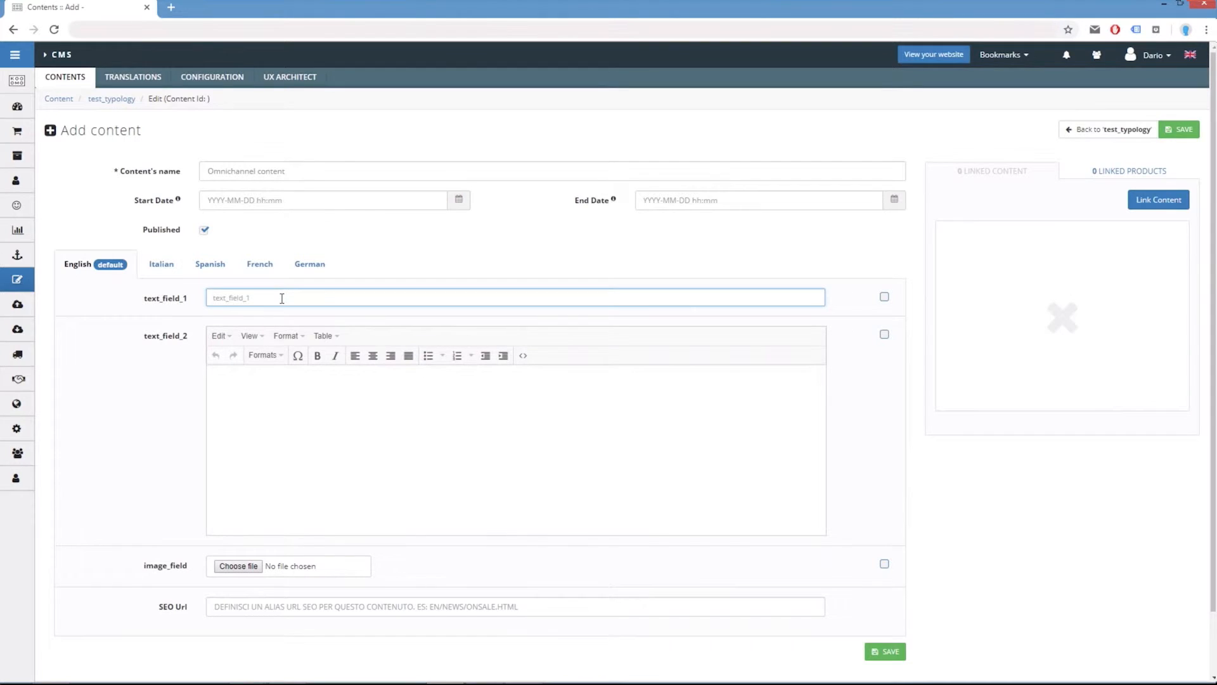
type("Omnichannel")
key("Tab")
type("Unique Automated Order Management (AOM) tools empower users tp set specific rules, triggers, and filters to automatically process, manage and fulfil orders.")
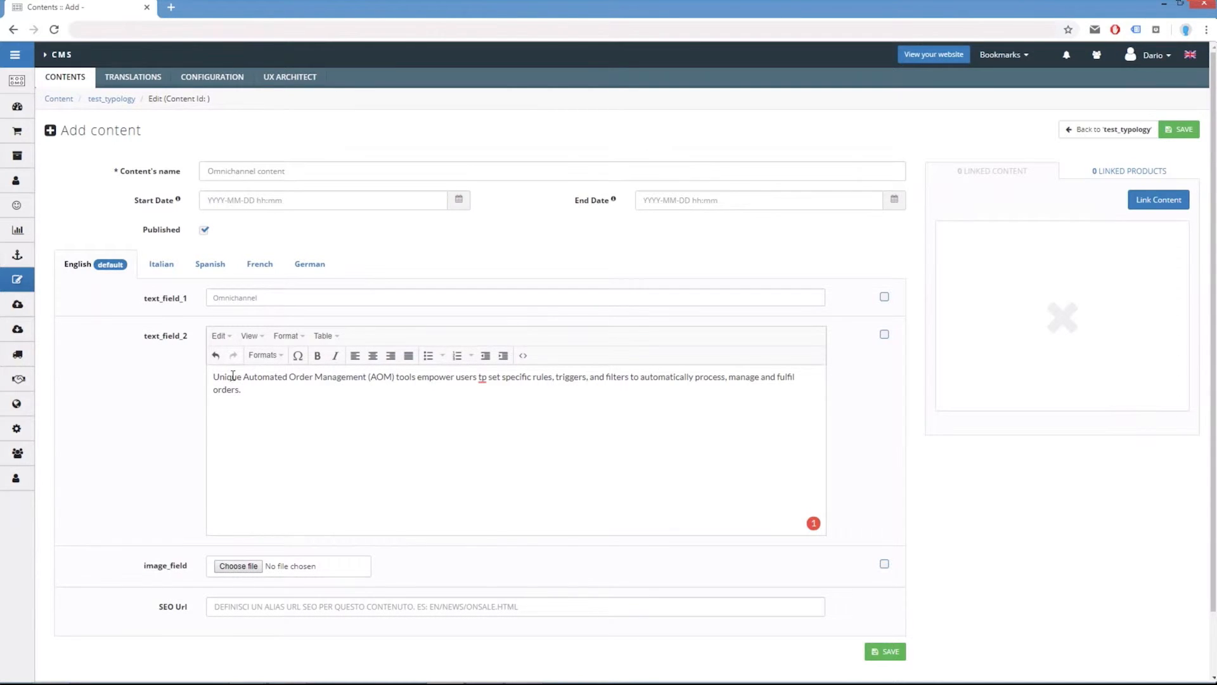
Make the phrase Unique Automated Order Management bold and italic in text_field_2.
left_click_drag(212, 376, 370, 377)
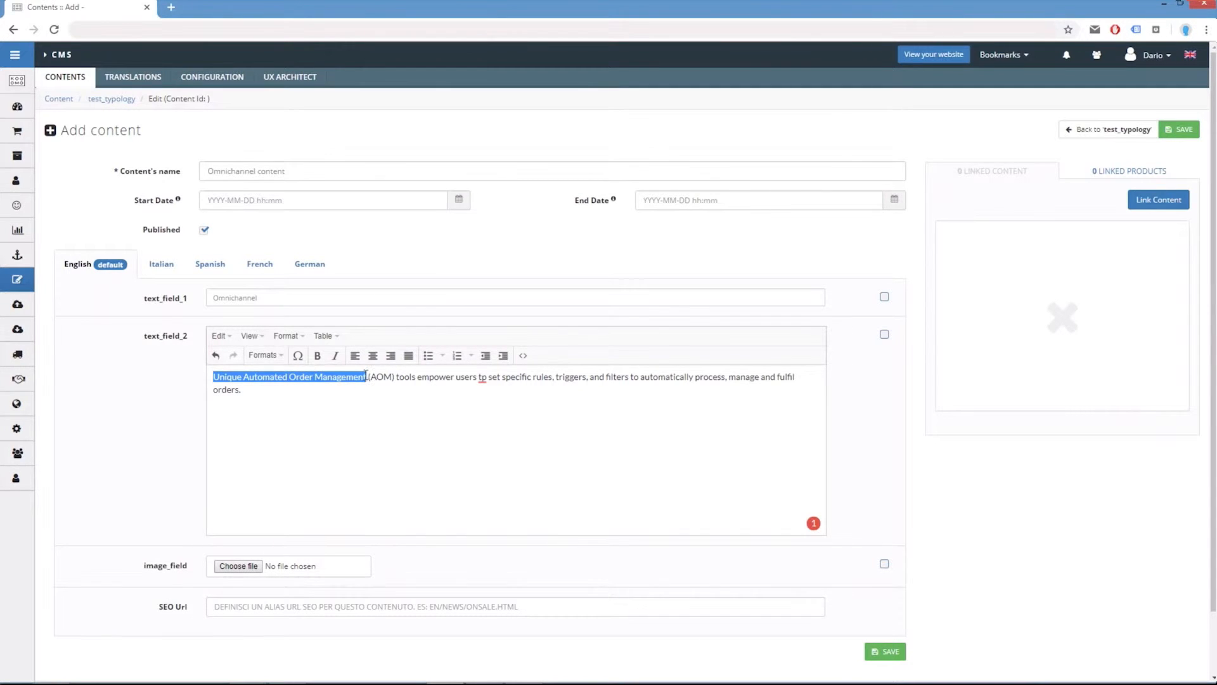
left_click(317, 355)
left_click(337, 357)
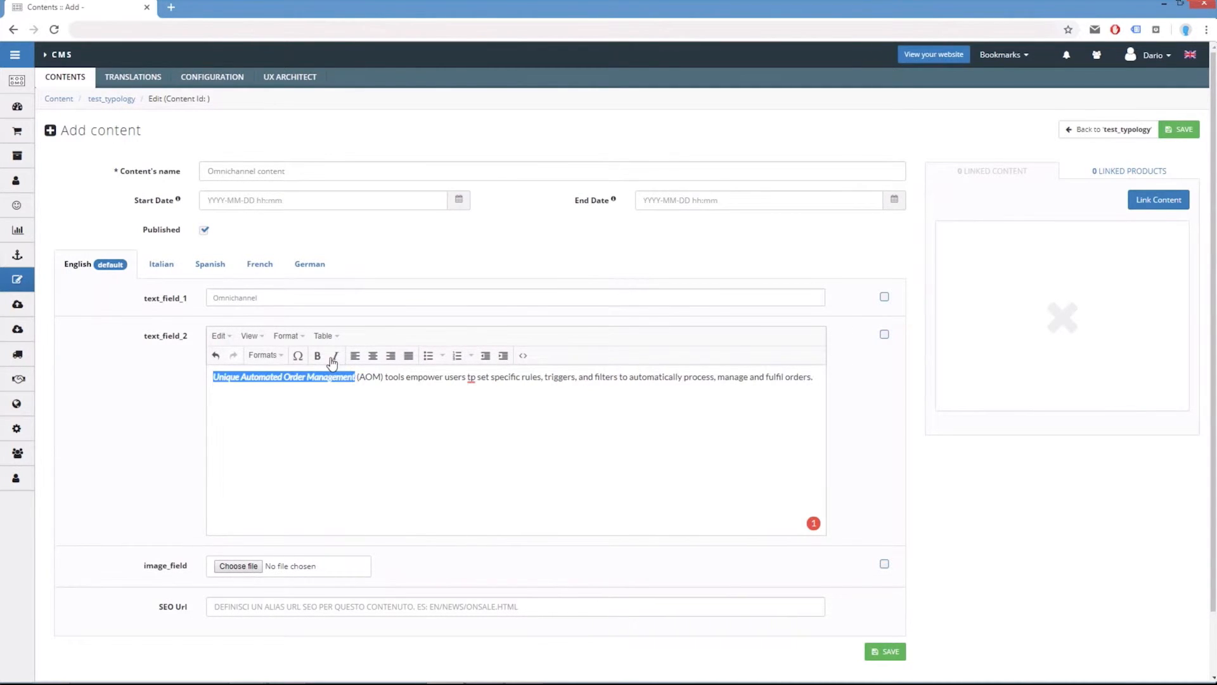
left_click(385, 405)
Enable Apply to all languages for text_field_1, text_field_2 and image_field.
left_click(885, 335)
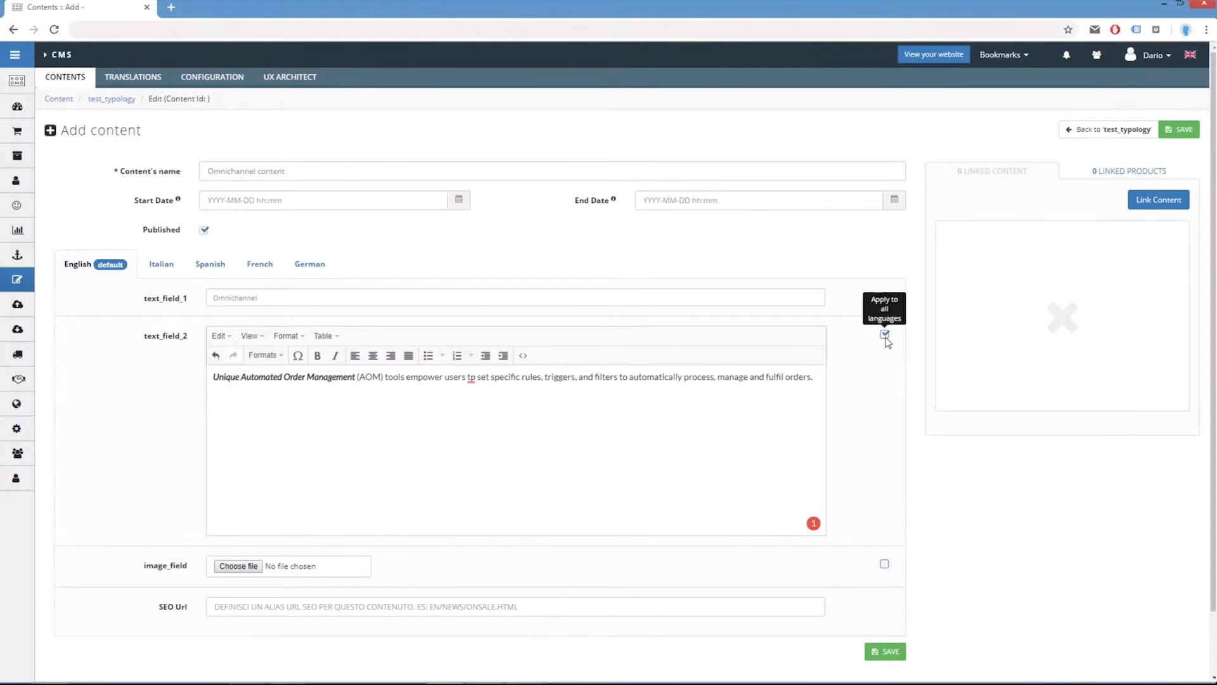
left_click(885, 297)
left_click(885, 564)
Upload Omnichannel.png into image_field and save the content.
left_click(239, 566)
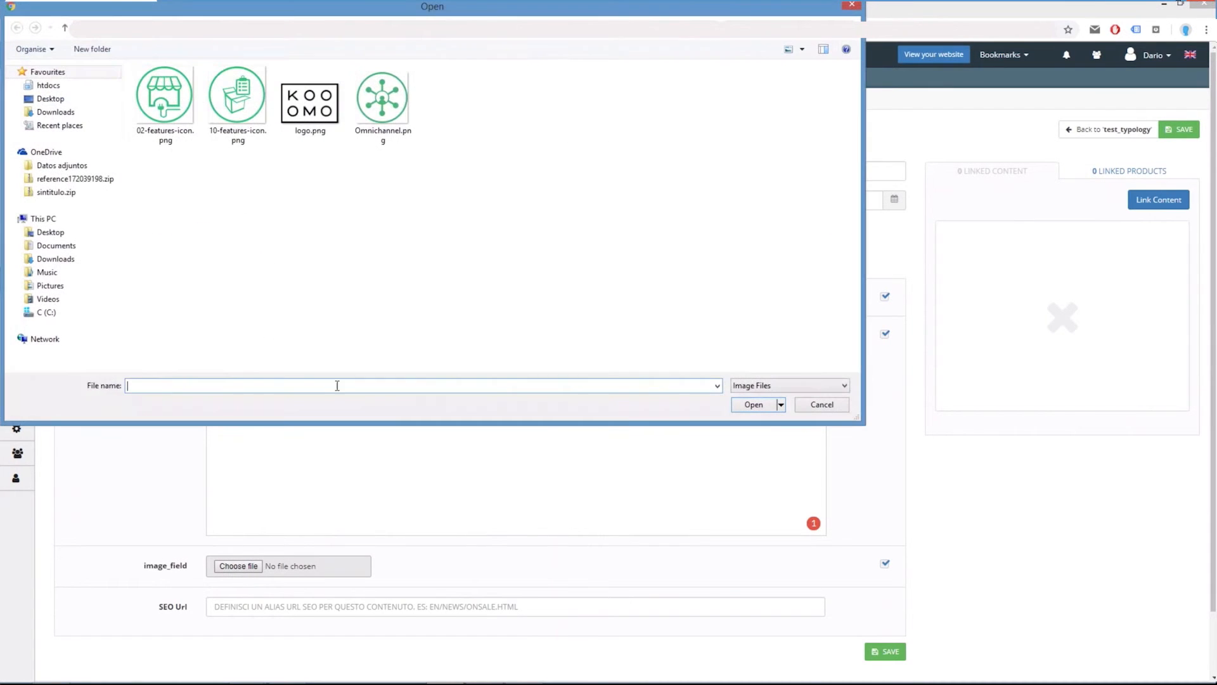
double_click(379, 112)
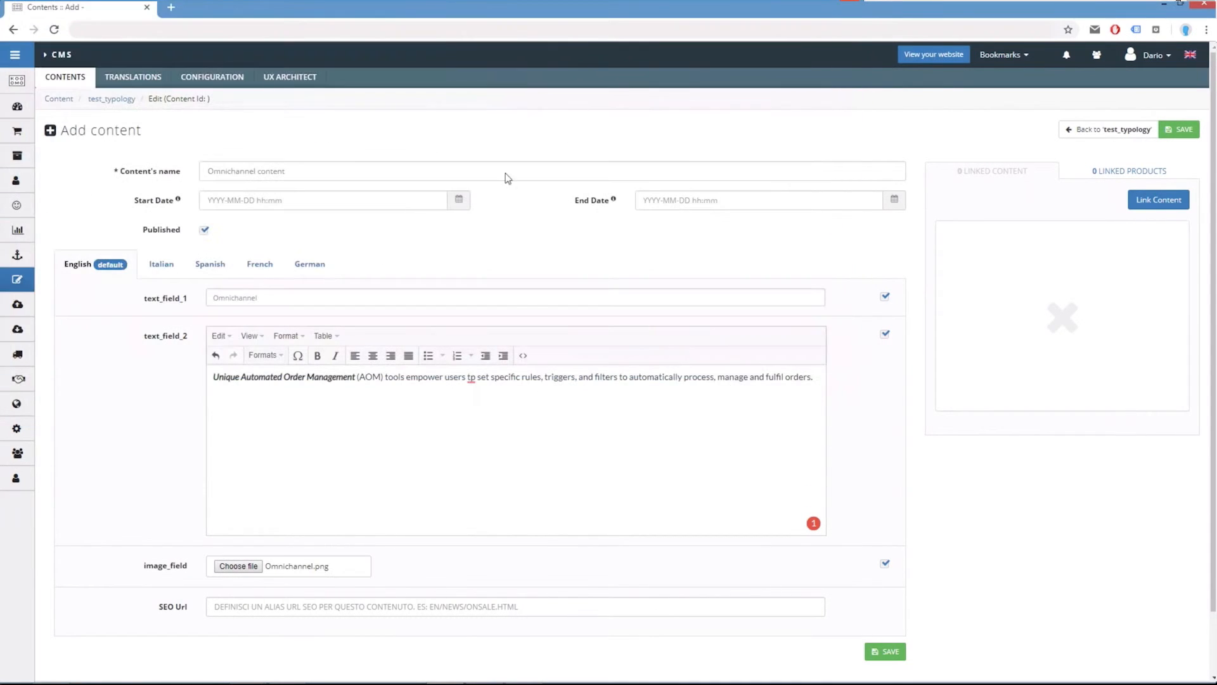
left_click(891, 653)
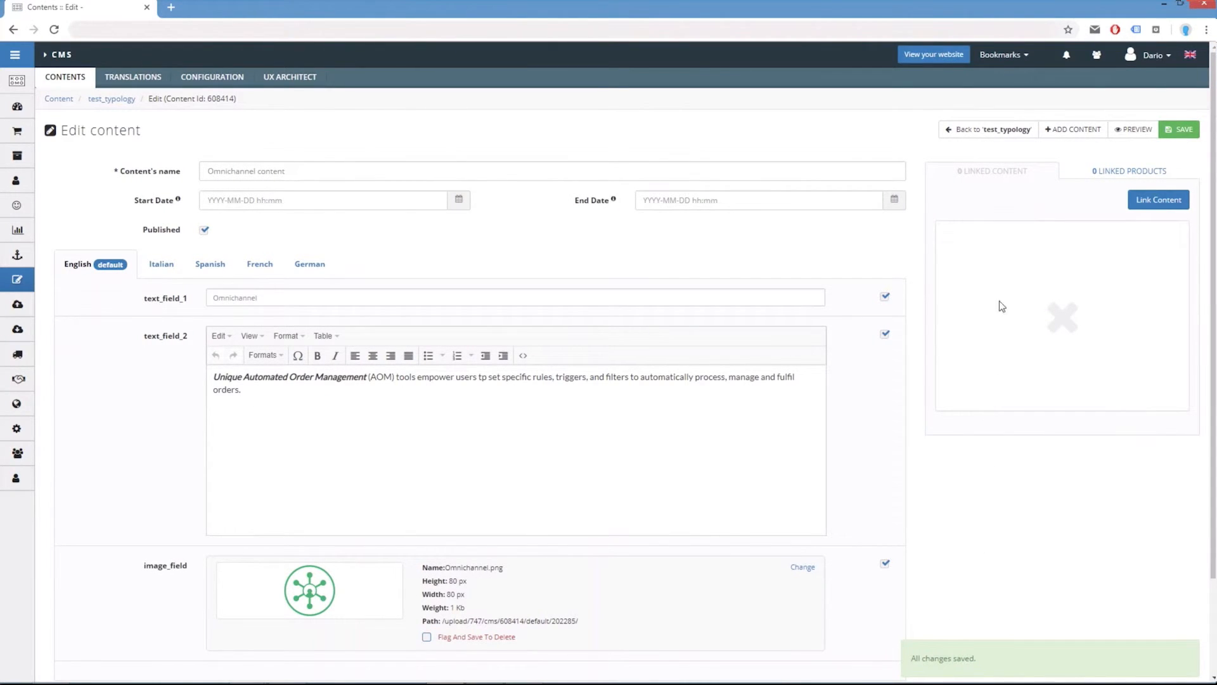
Return to the test_typology list and switch the content's status to Draft and back to Published.
left_click(982, 136)
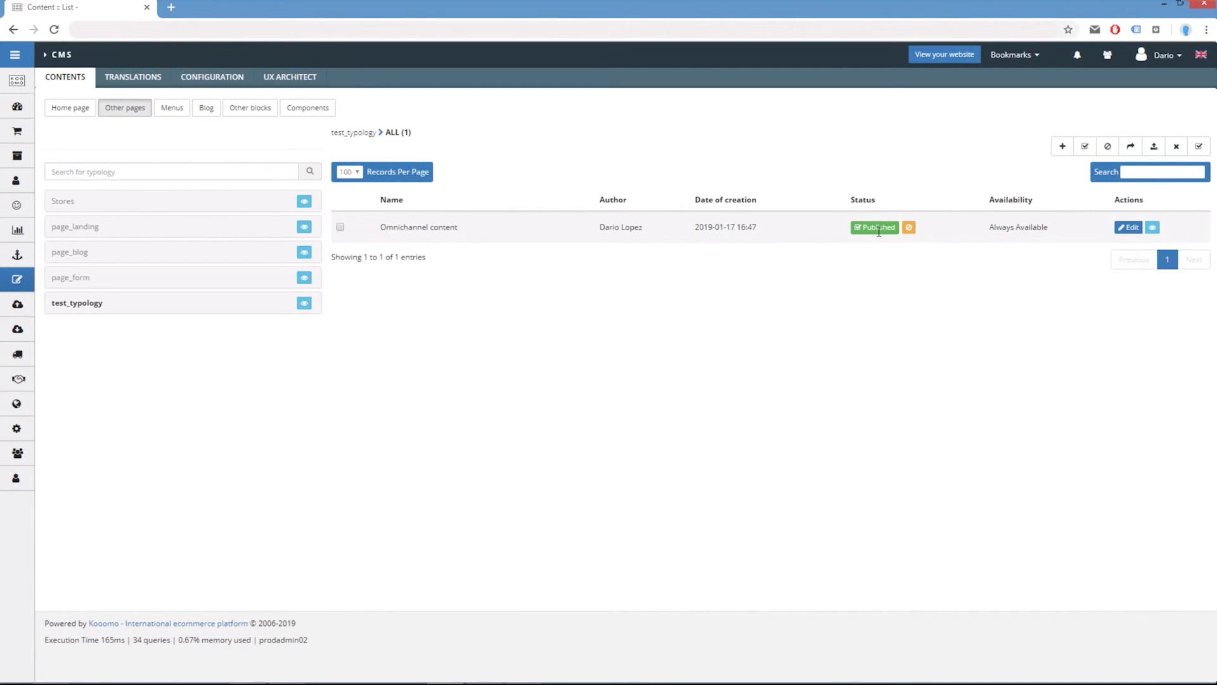
left_click(912, 231)
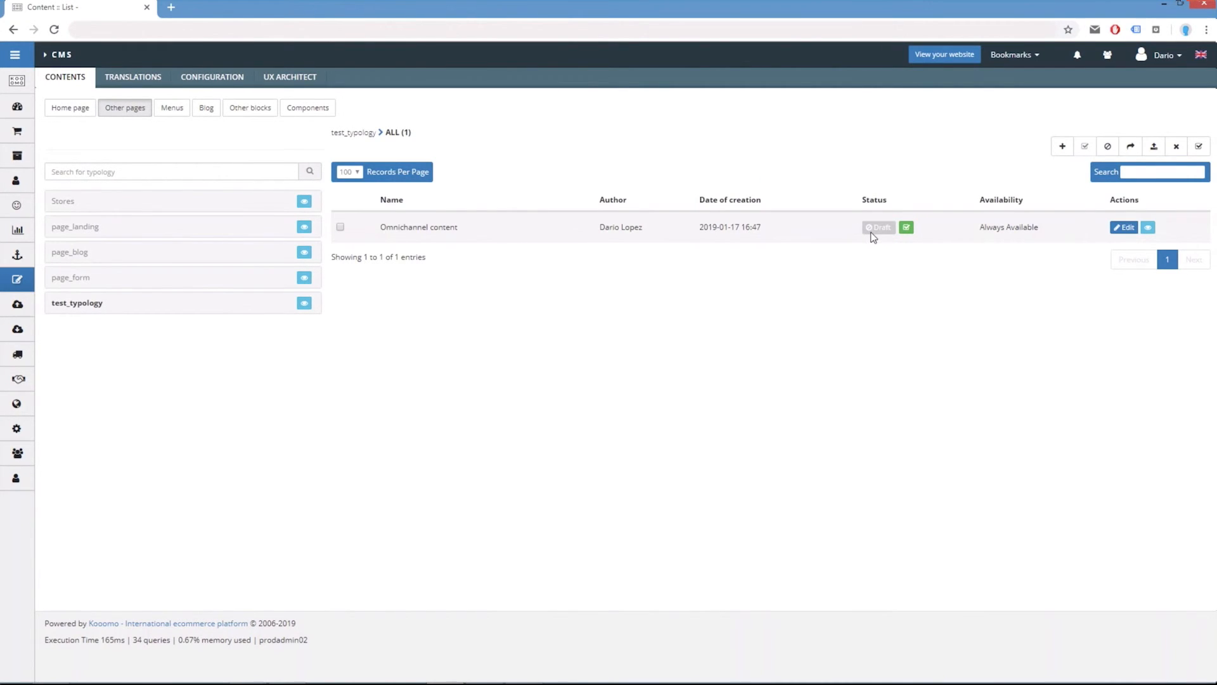
left_click(906, 232)
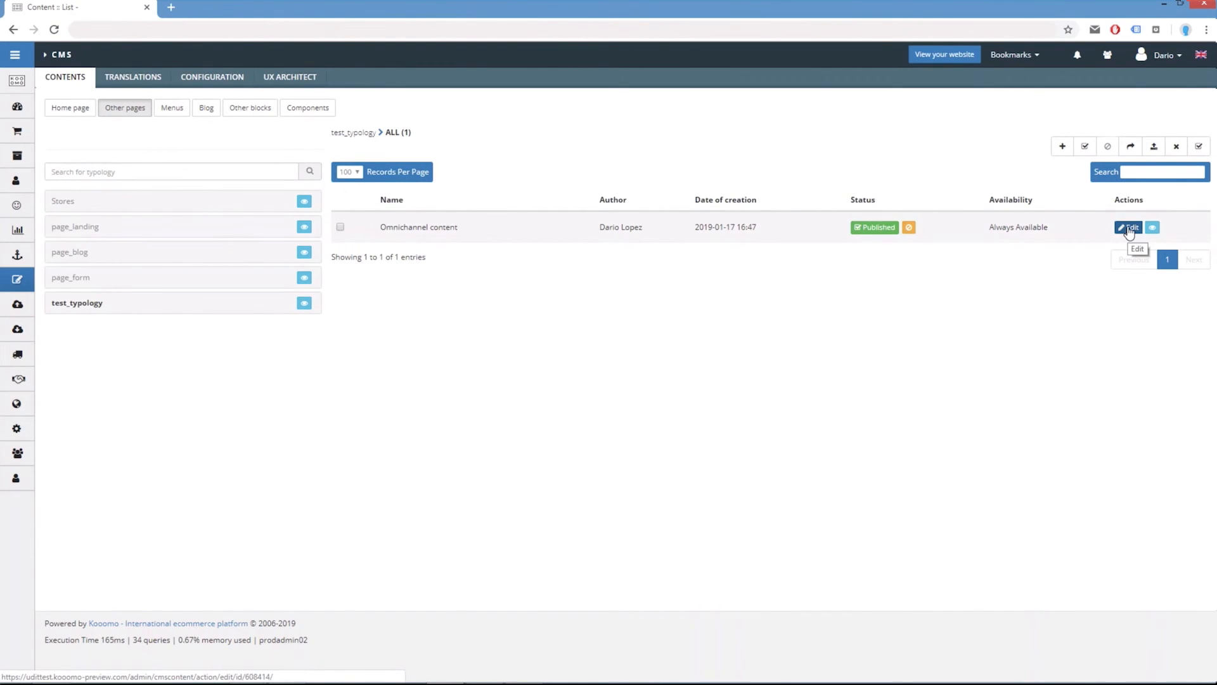
Preview the Omnichannel content on the storefront in a new tab.
left_click(1153, 230)
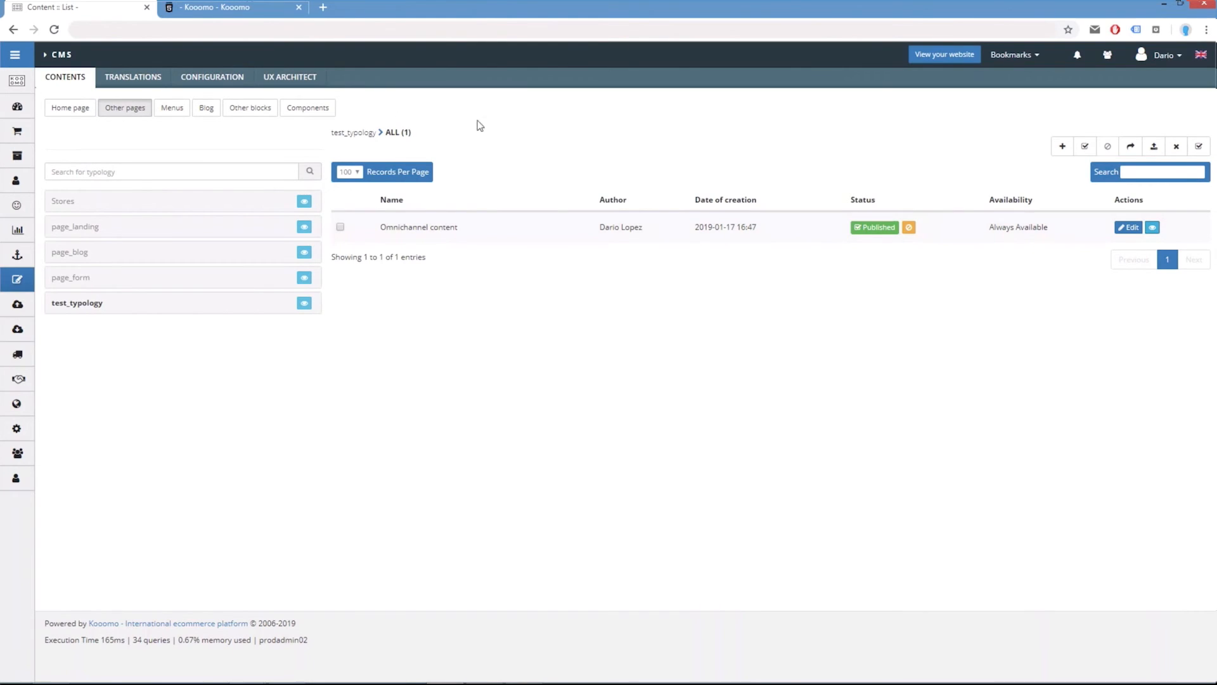
left_click(247, 6)
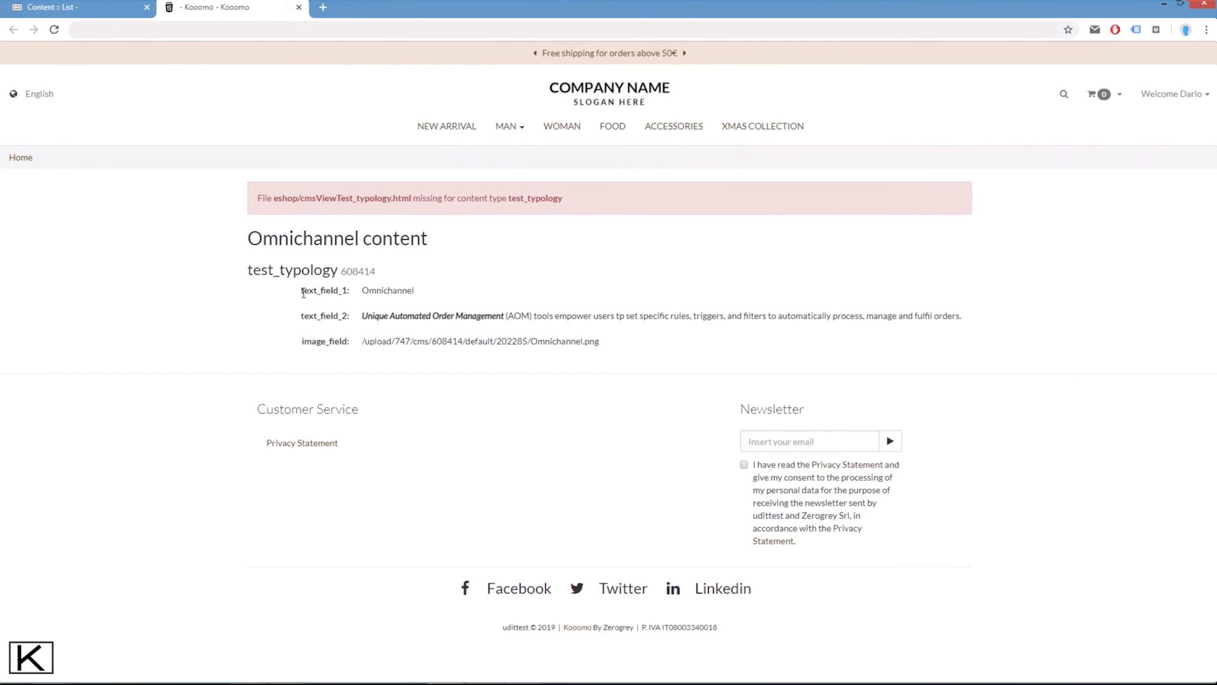
left_click_drag(301, 291, 409, 321)
left_click(414, 325)
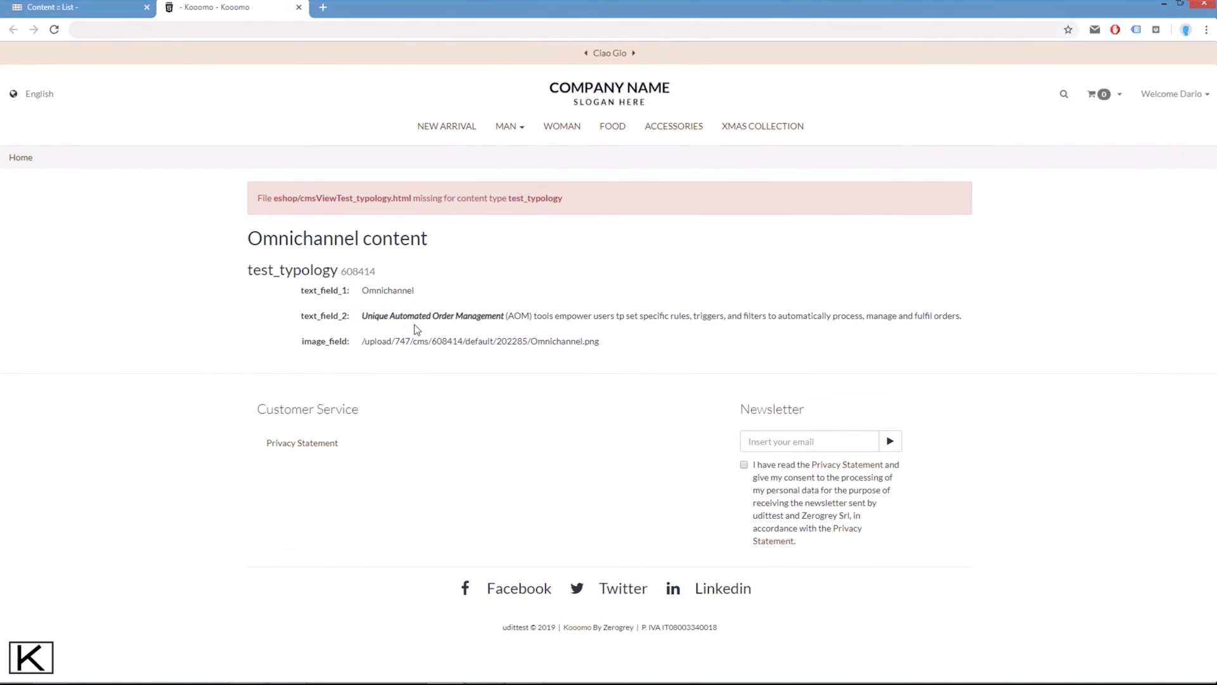